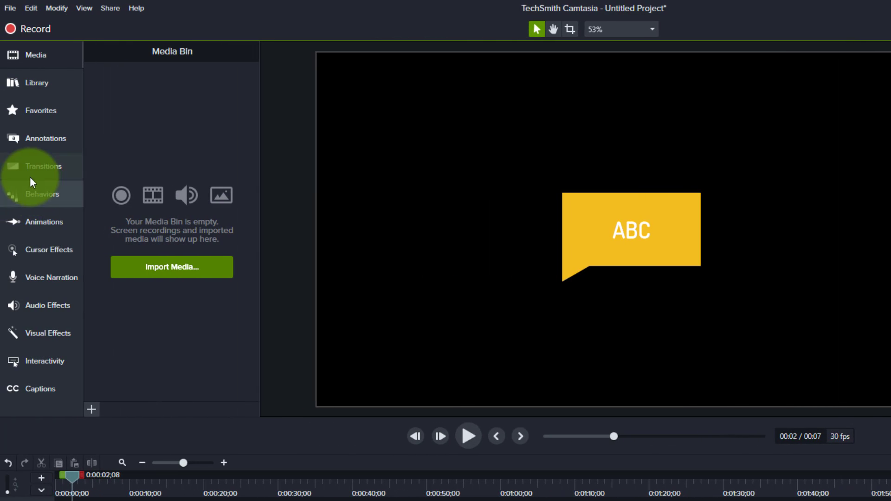
# Apply the Explode behavior to the yellow callout clip on Track 1 and play back the result
pyautogui.click(33, 201)
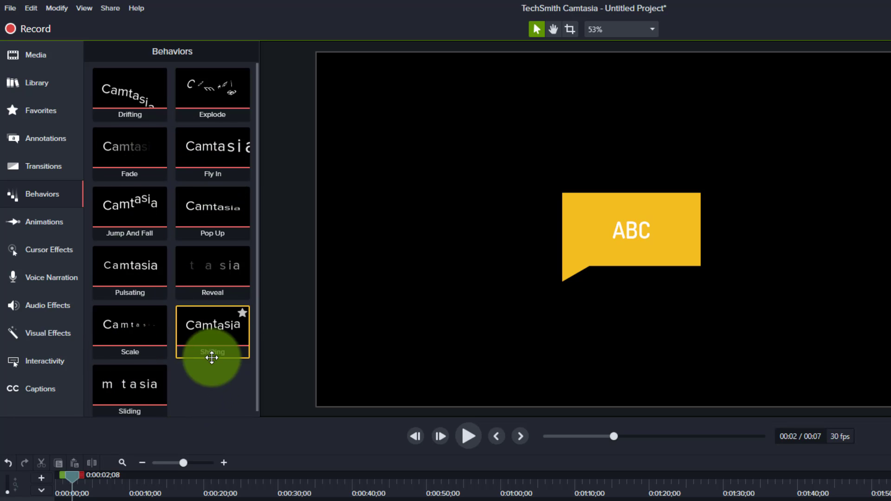
pyautogui.scroll(-1, 218, 366)
pyautogui.scroll(1, 193, 387)
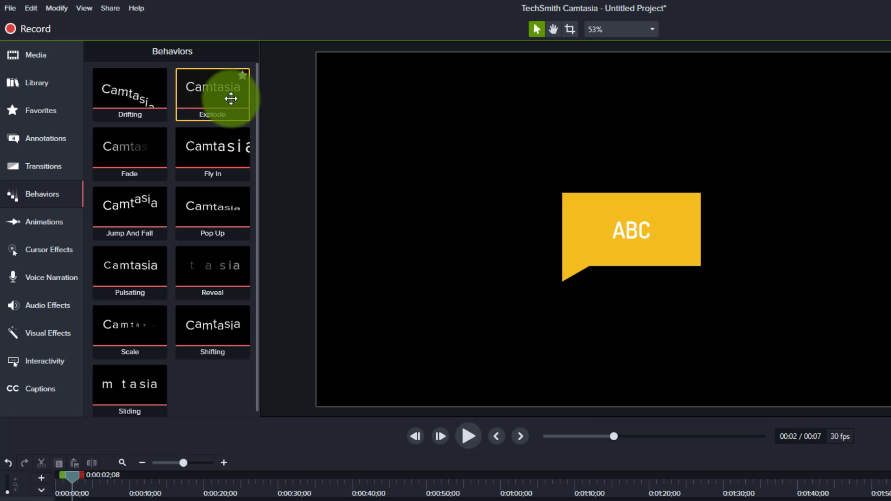
pyautogui.rightClick(208, 91)
pyautogui.click(208, 91)
pyautogui.moveTo(208, 90); pyautogui.dragTo(95, 500)
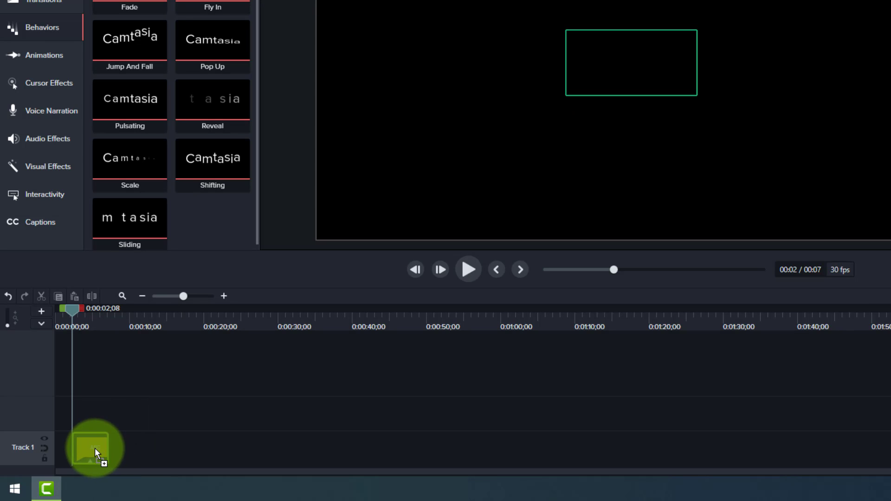
pyautogui.moveTo(95, 448); pyautogui.dragTo(94, 448)
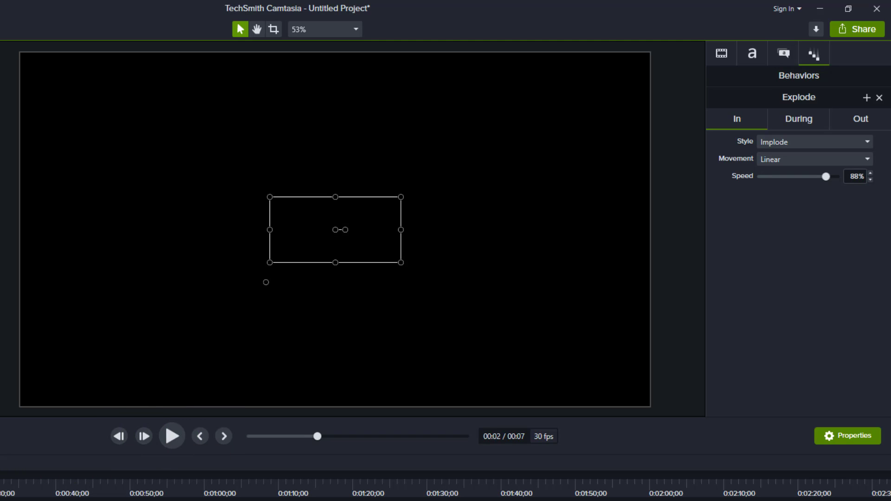
pyautogui.click(175, 440)
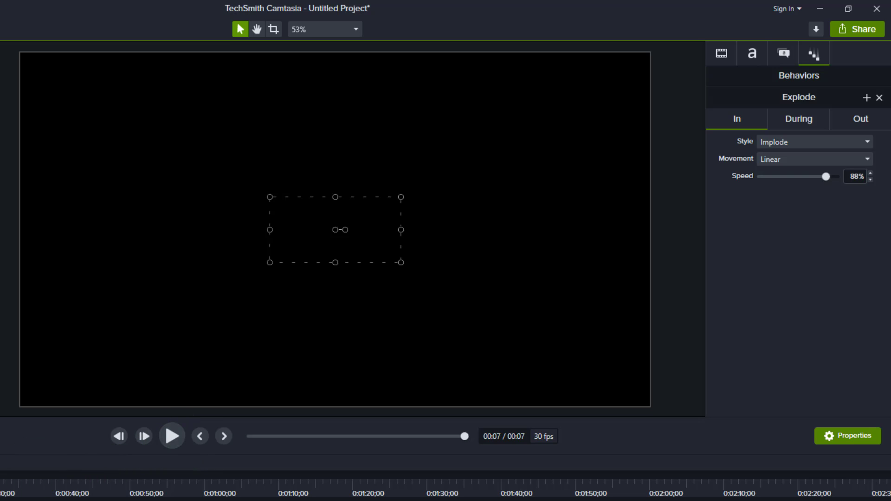
pyautogui.moveTo(465, 437); pyautogui.dragTo(317, 436)
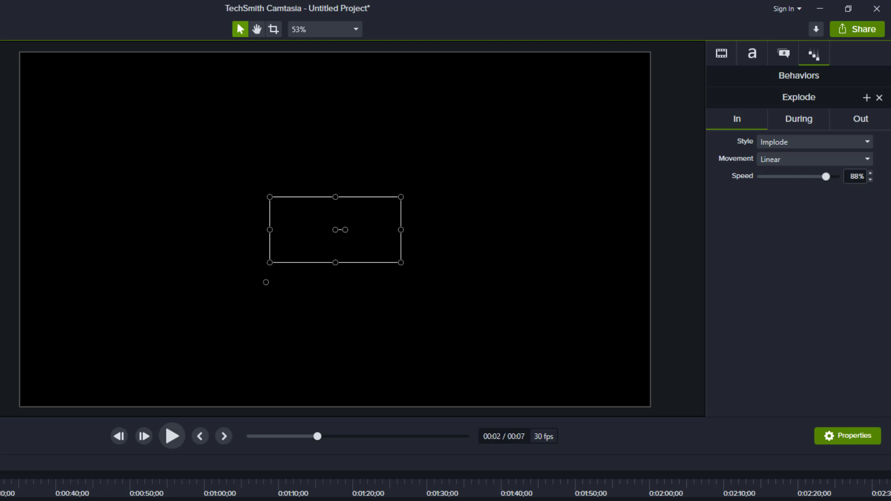
# Add a plain white ABC text callout beside the yellow callout and apply the Explode behavior to it
pyautogui.moveTo(0, 352); pyautogui.dragTo(171, 246)
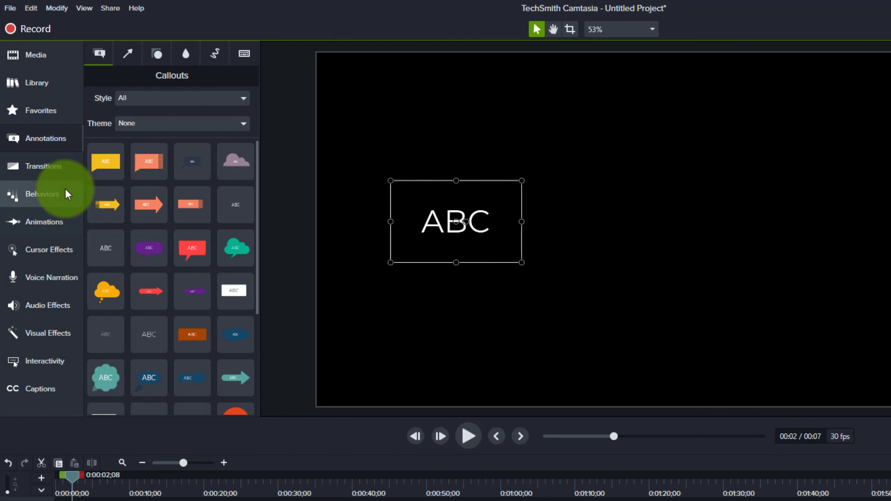
pyautogui.click(66, 193)
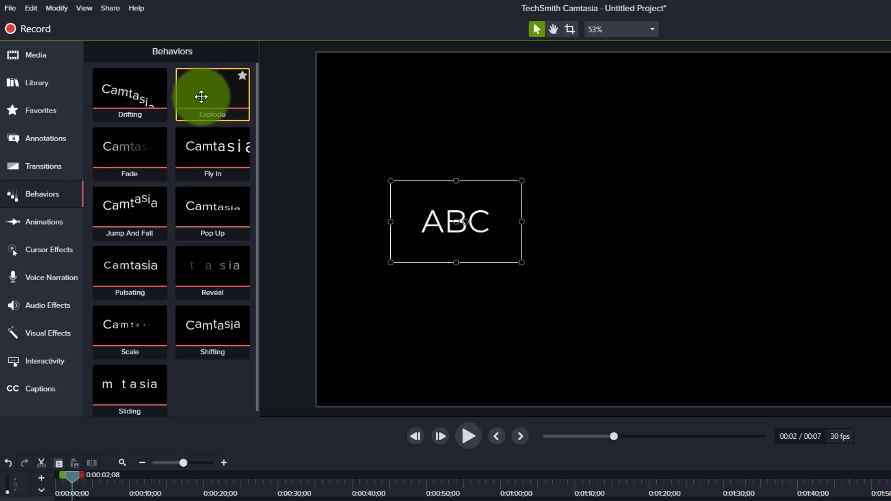
pyautogui.moveTo(199, 93); pyautogui.dragTo(443, 218)
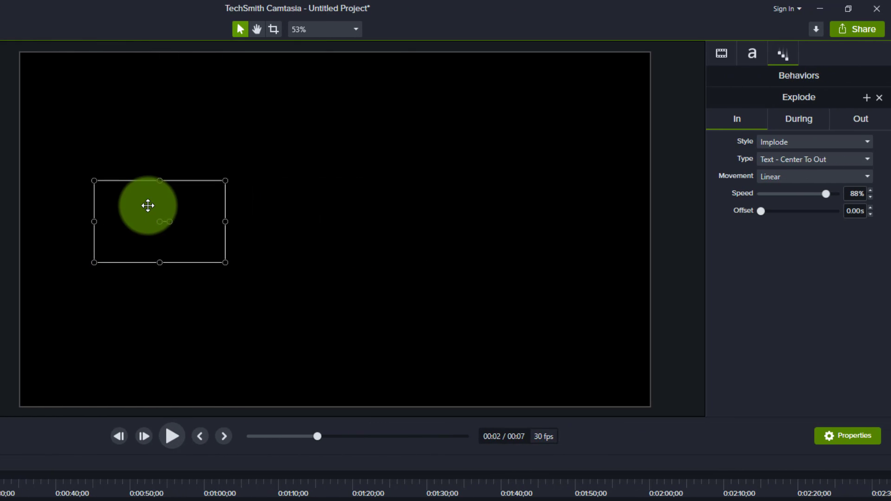
pyautogui.click(172, 436)
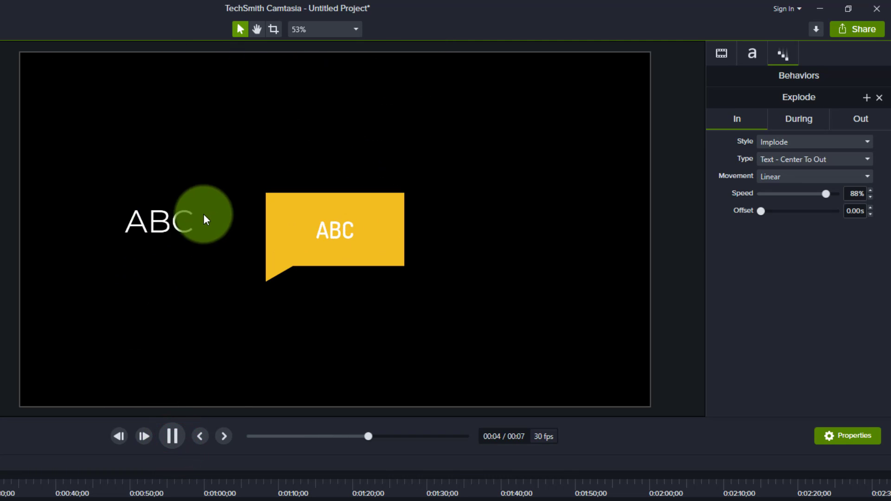
pyautogui.click(172, 437)
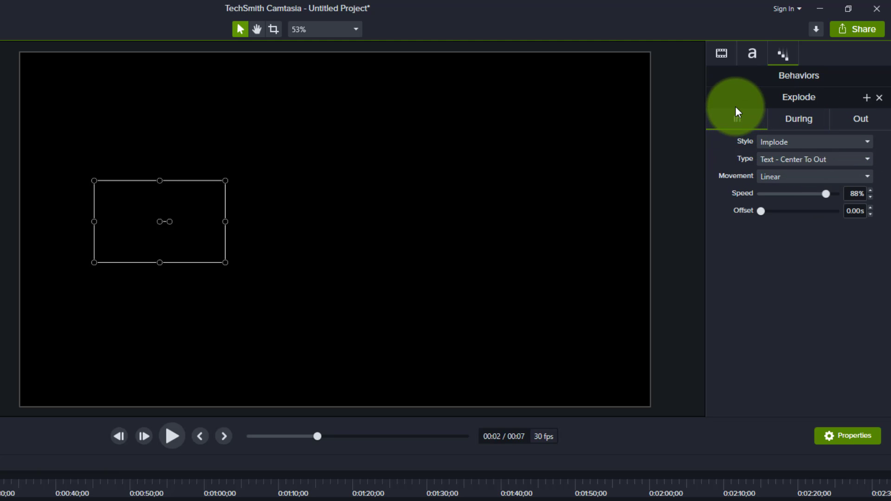
# Set the In style of the plain text's behavior to Drifting and preview the entrance
pyautogui.click(779, 144)
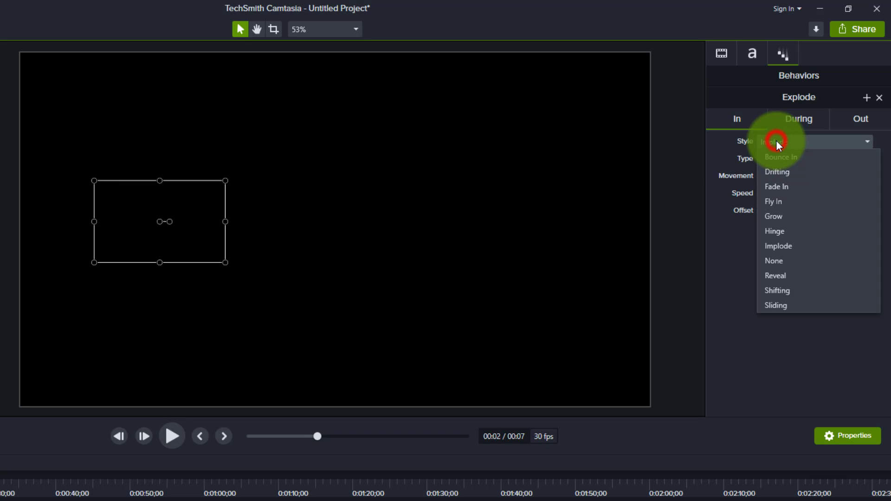
pyautogui.click(788, 176)
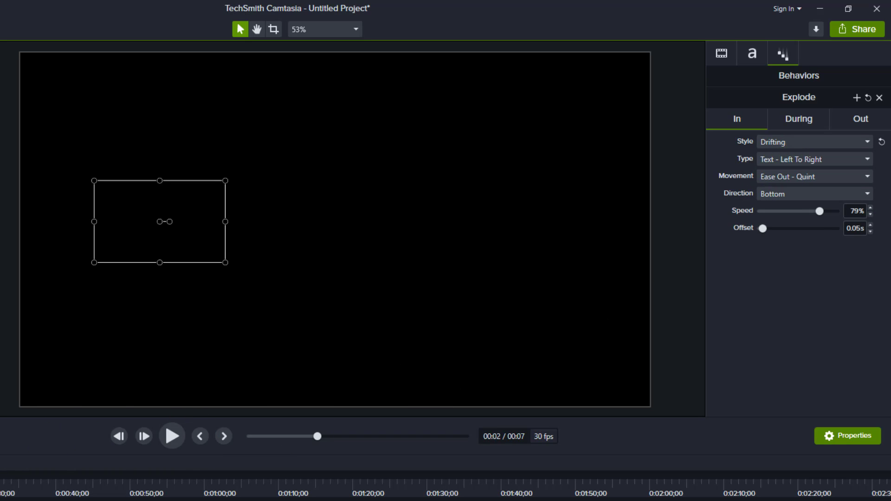
pyautogui.click(172, 437)
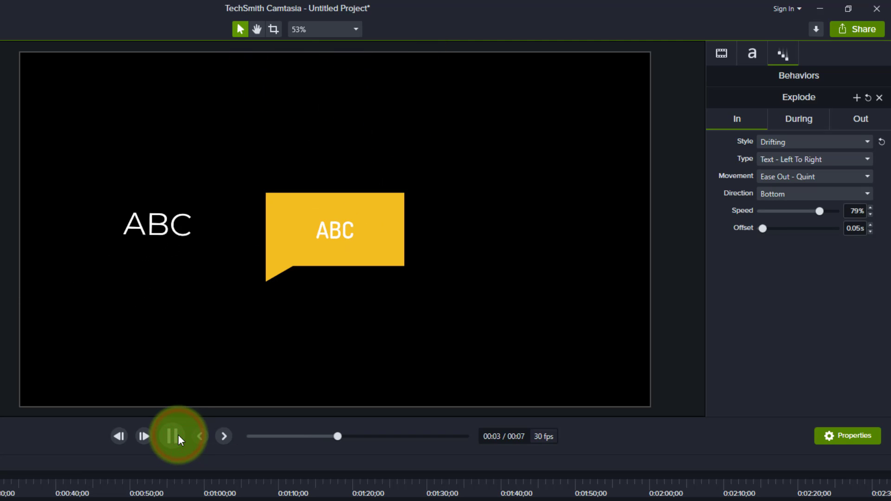
pyautogui.click(178, 436)
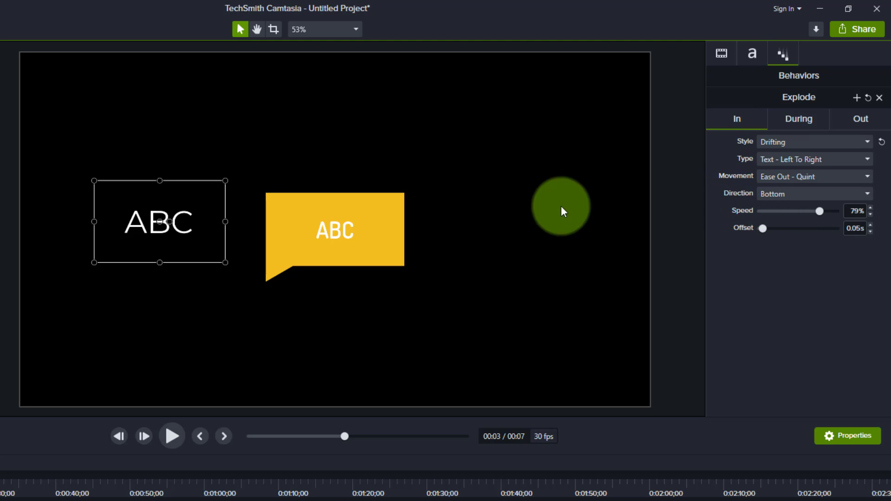
# Try the Right direction for the plain text's Drifting entrance
pyautogui.click(814, 193)
pyautogui.click(785, 225)
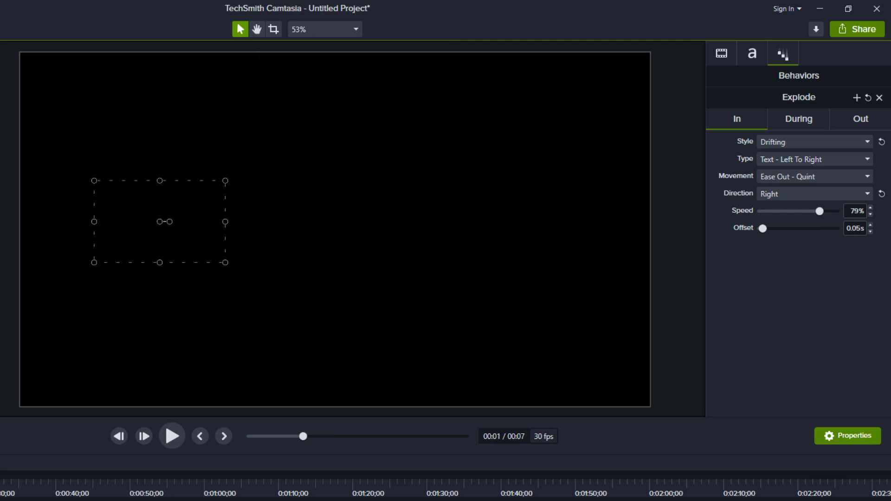
pyautogui.click(180, 438)
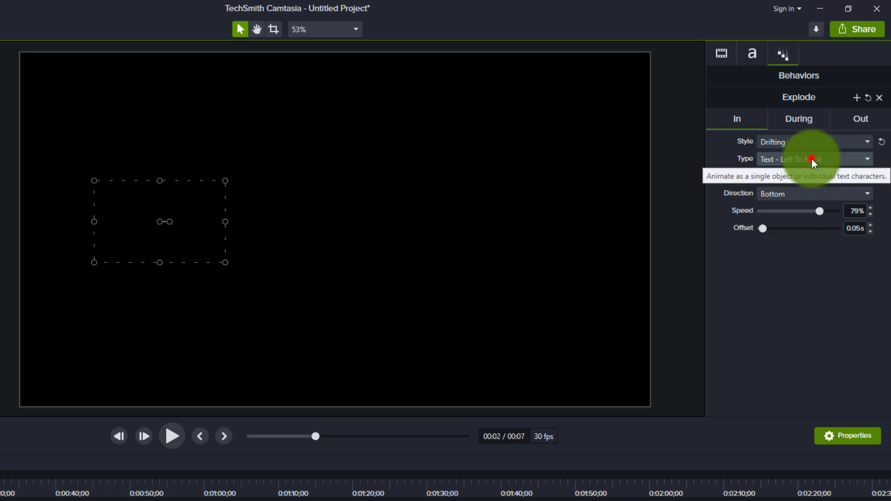
# Set the Drifting entrance's type to Object so the text animates as one unit, and preview it
pyautogui.click(811, 158)
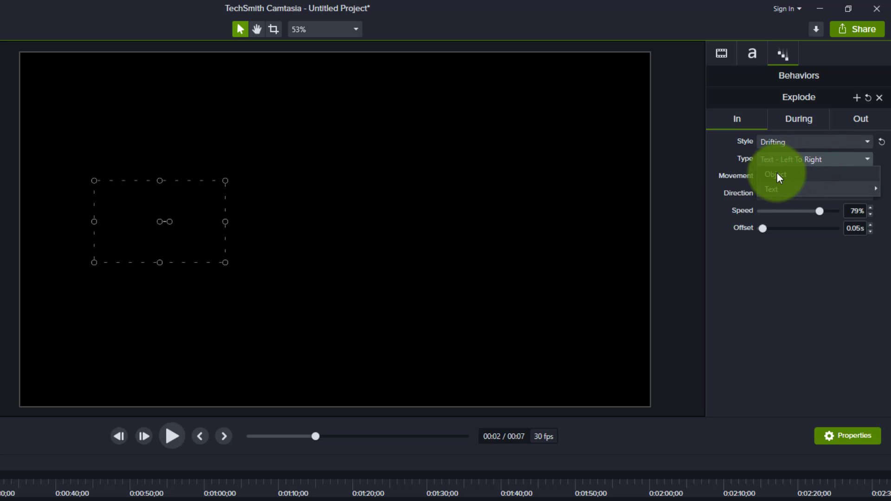
pyautogui.click(777, 173)
pyautogui.click(778, 174)
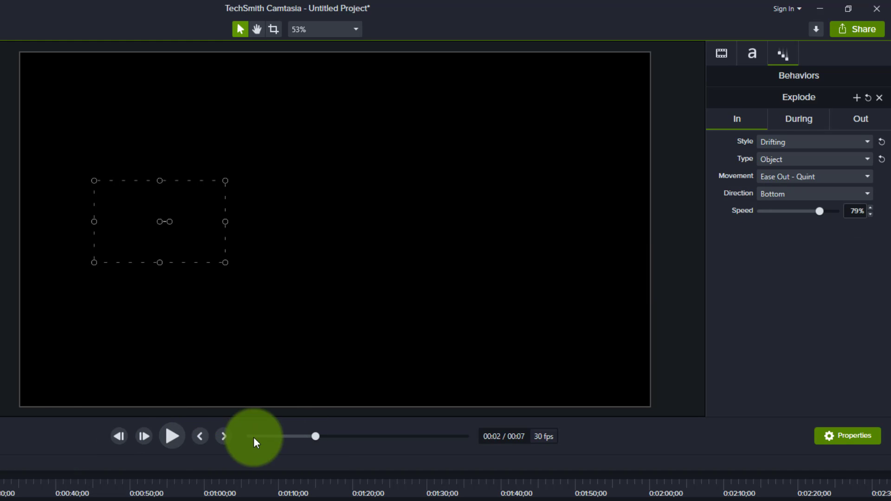
pyautogui.click(173, 437)
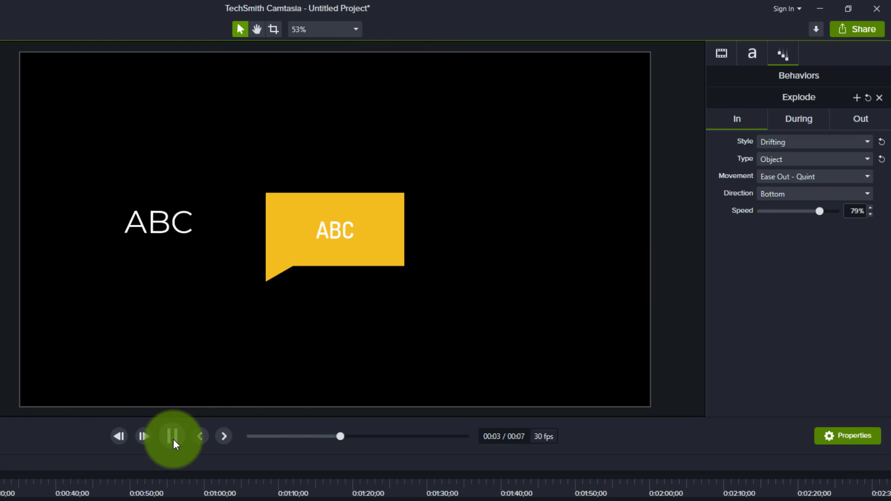
pyautogui.click(174, 439)
pyautogui.click(824, 162)
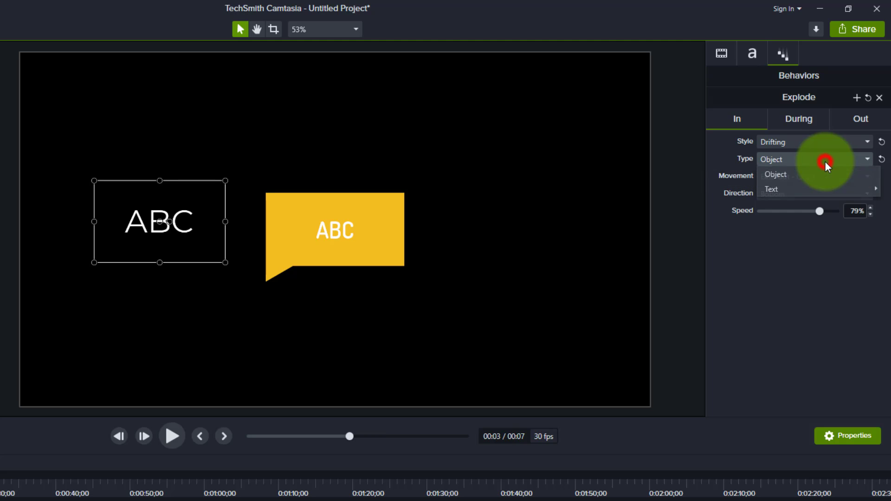
pyautogui.moveTo(775, 188)
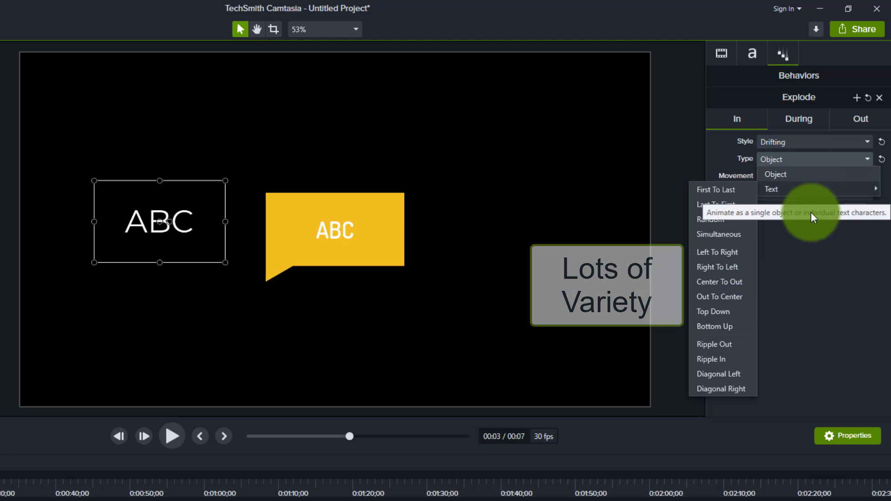
pyautogui.click(808, 273)
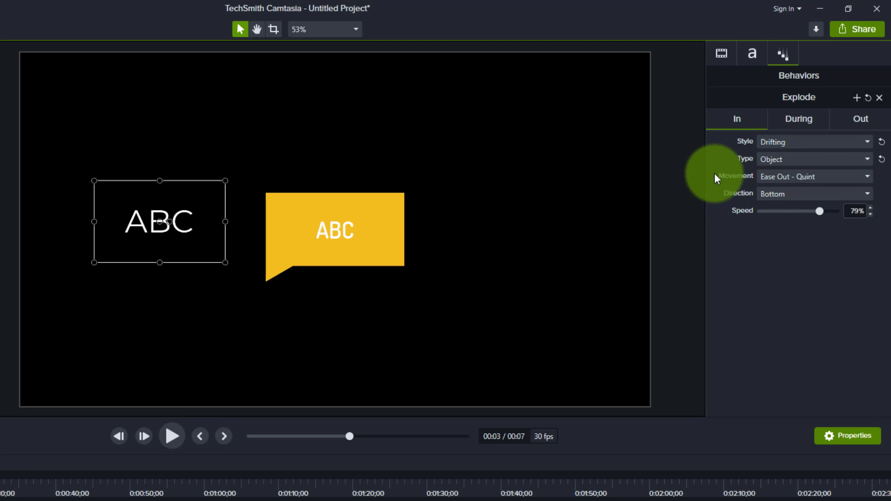
pyautogui.click(804, 176)
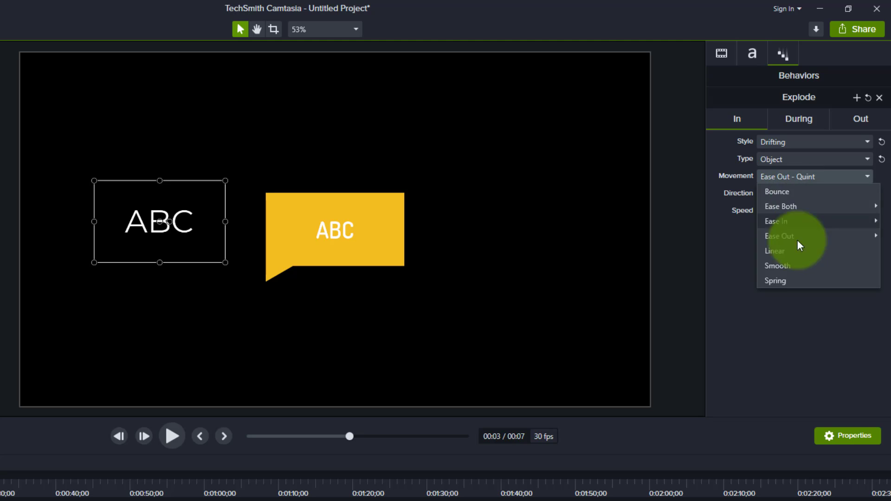
pyautogui.click(769, 300)
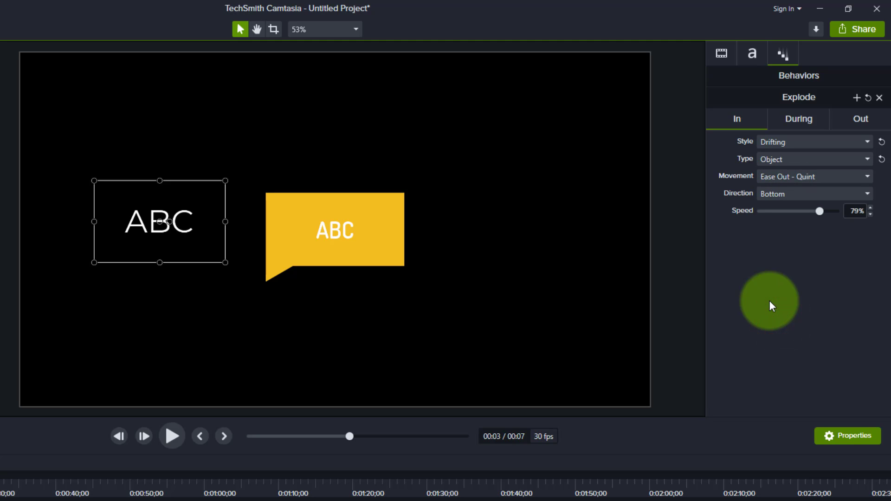
# Set the movement of the plain text's Drifting entrance to Bounce and preview it
pyautogui.click(791, 175)
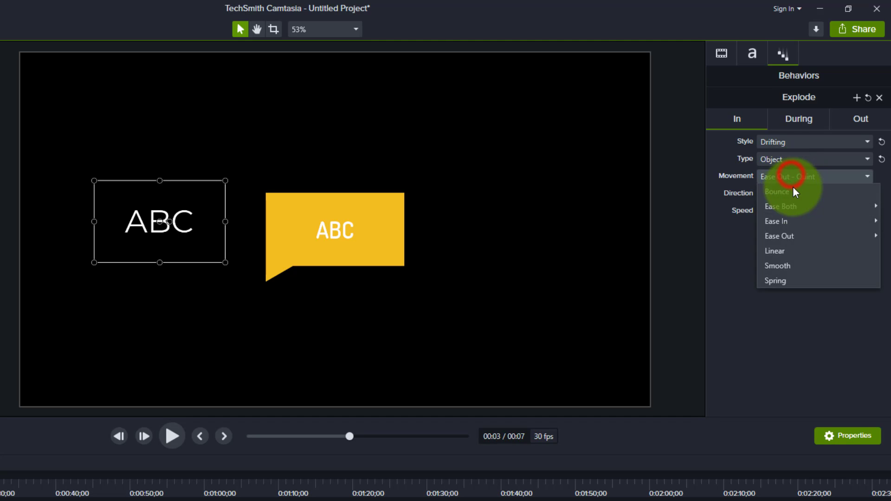
pyautogui.click(794, 191)
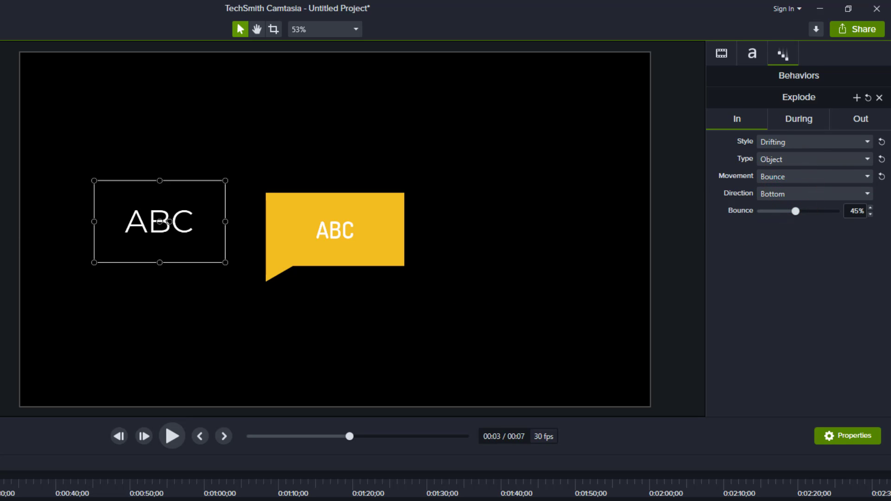
pyautogui.click(172, 436)
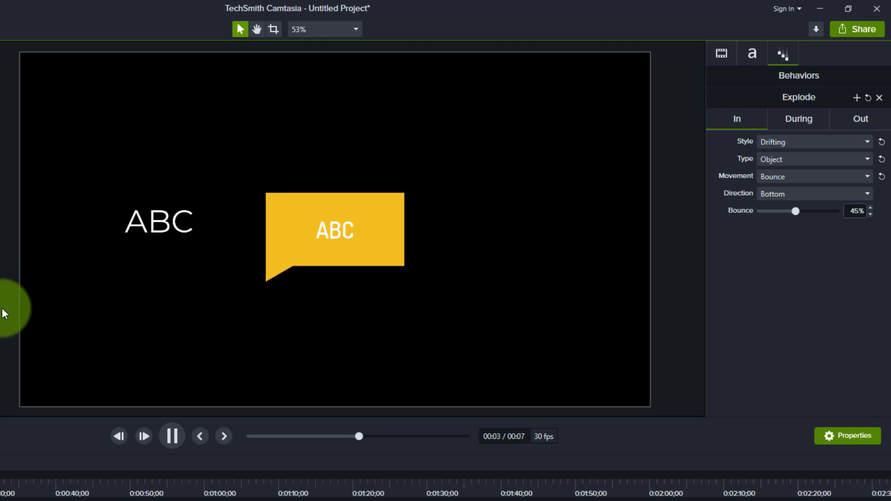
pyautogui.click(178, 441)
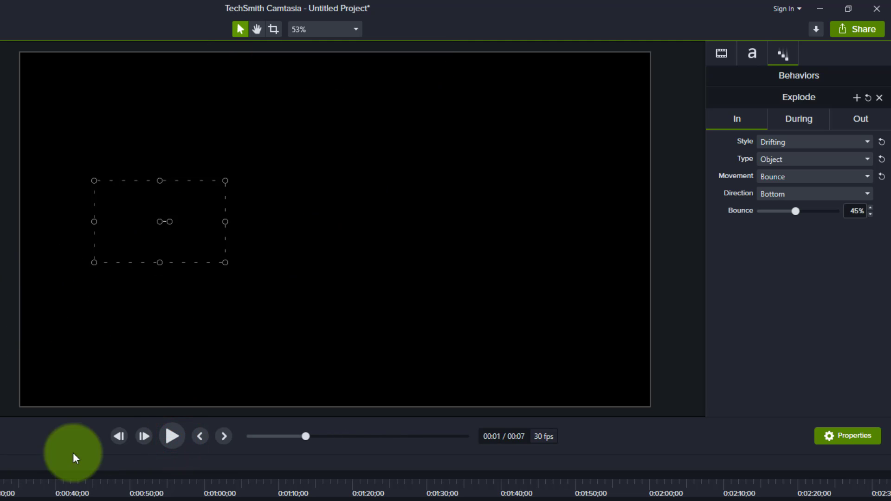
pyautogui.click(172, 435)
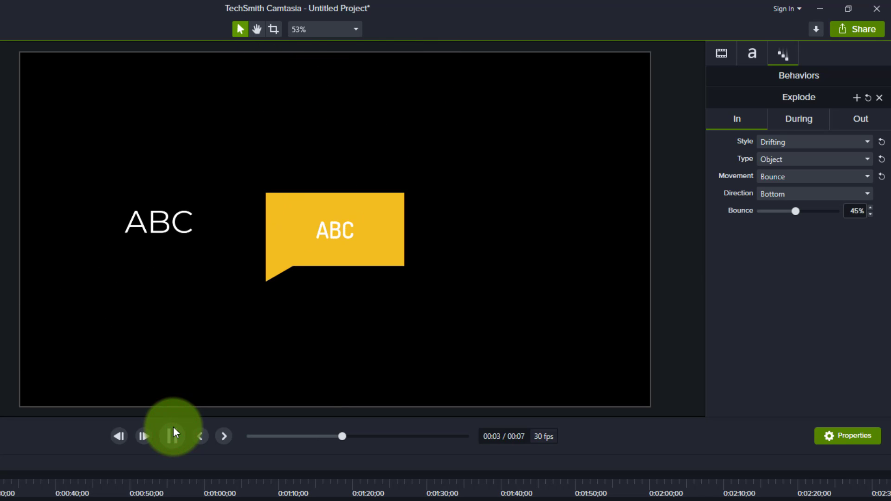
pyautogui.click(173, 434)
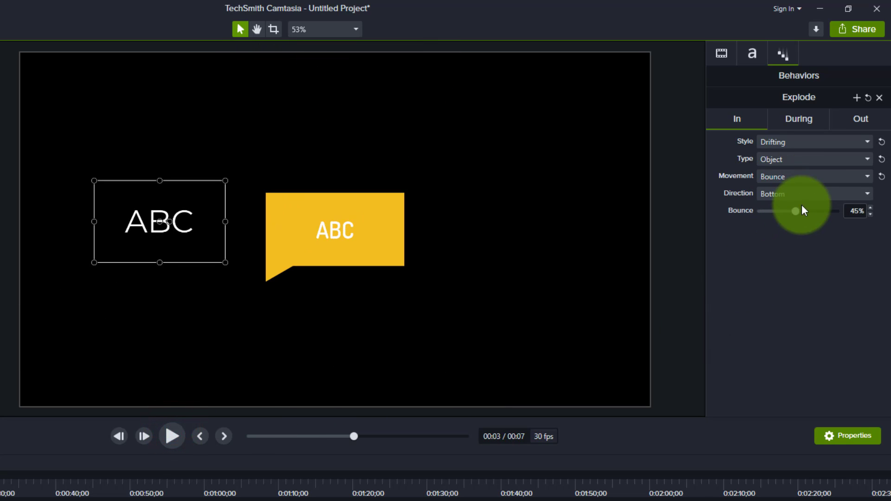
# Set the entrance's Bounce amount to 65% and play back the animation
pyautogui.moveTo(796, 211); pyautogui.dragTo(813, 213)
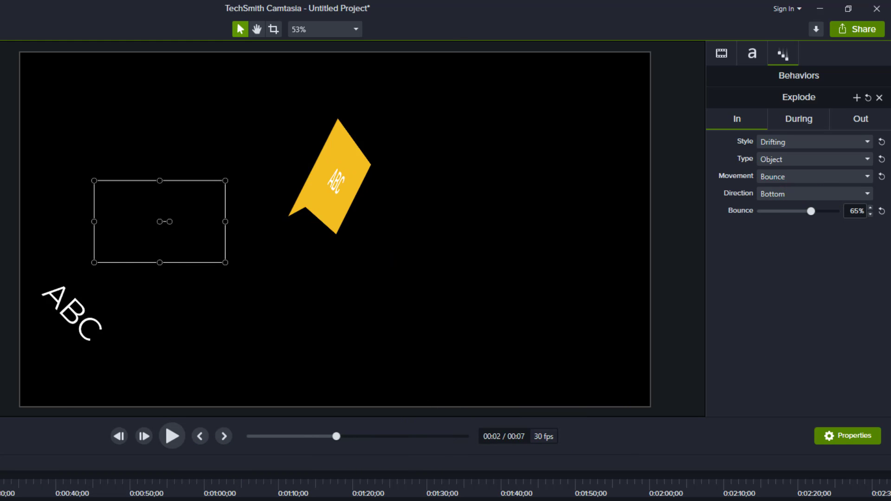
pyautogui.click(172, 437)
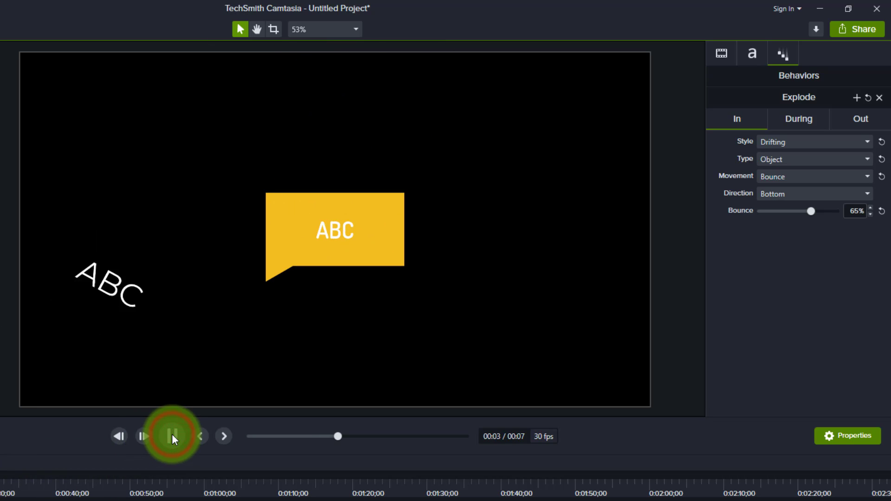
pyautogui.click(172, 436)
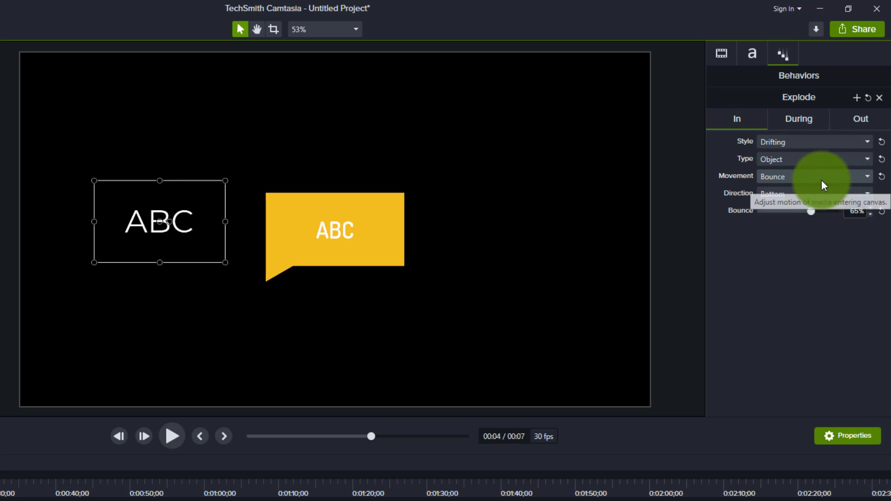
# Set the plain text's Drifting entrance to the Ease In - Quint movement with a speed of 91%, and preview it
pyautogui.click(785, 178)
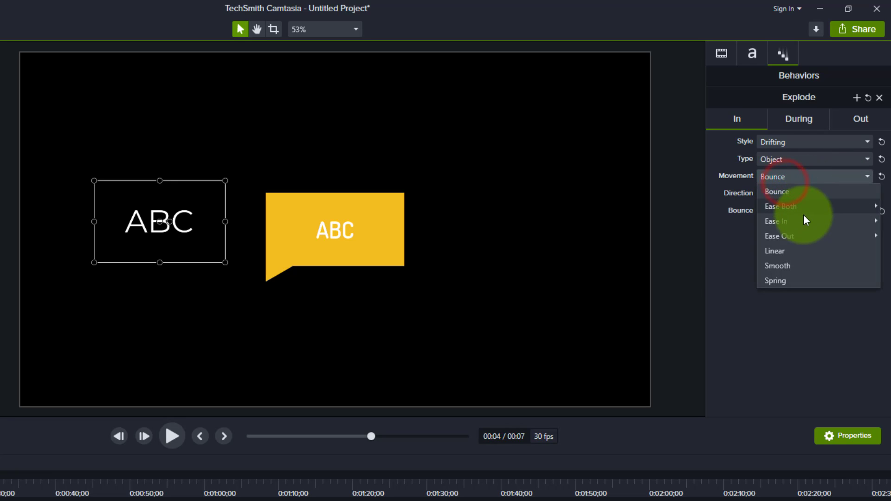
pyautogui.moveTo(806, 223)
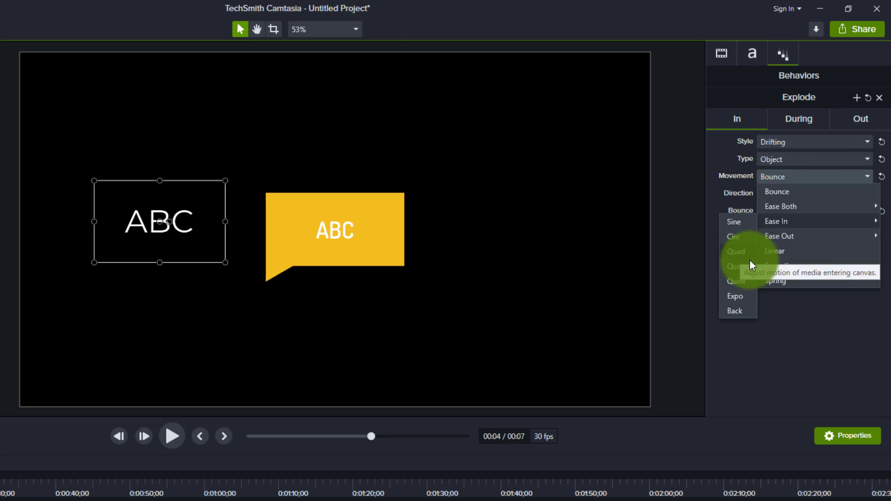
pyautogui.click(747, 281)
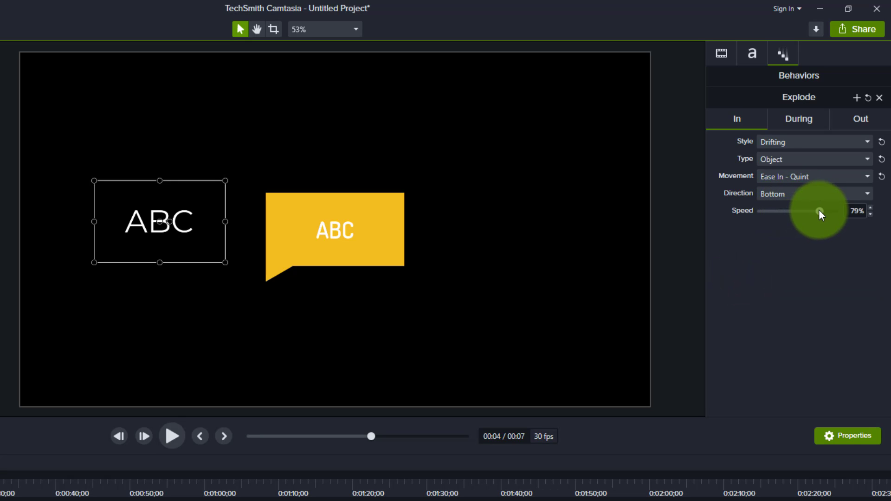
pyautogui.moveTo(820, 212); pyautogui.dragTo(828, 211)
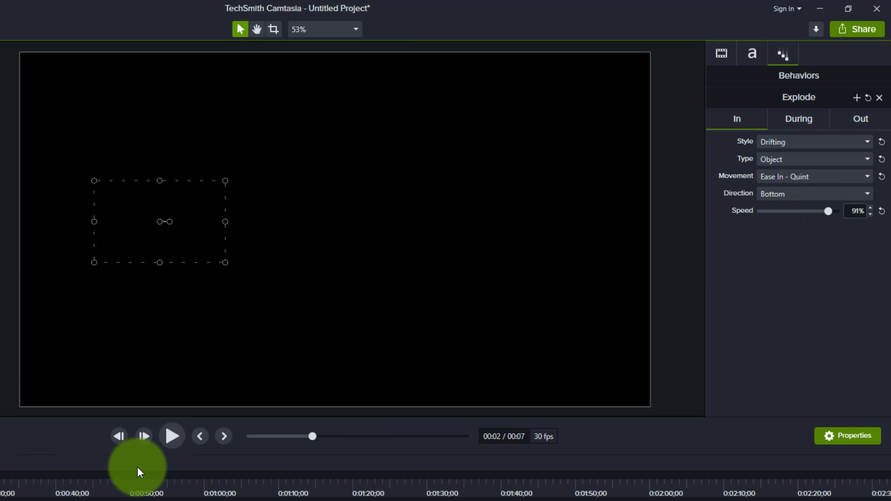
pyautogui.click(173, 434)
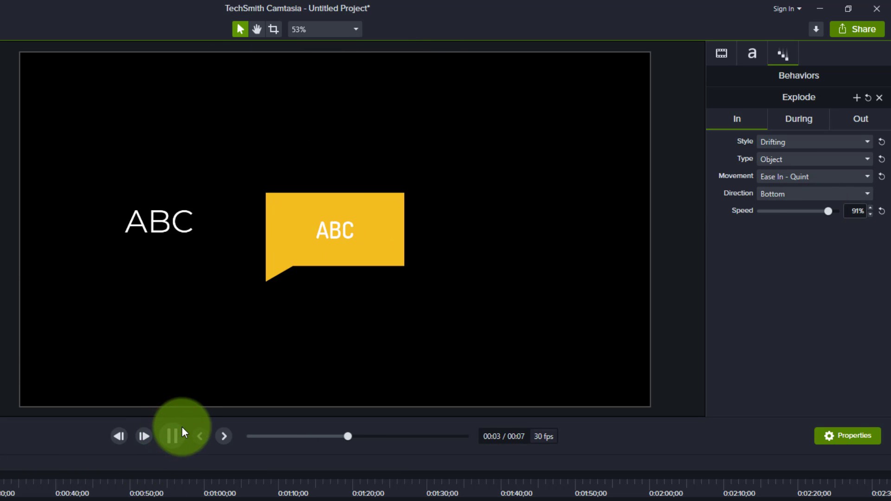
pyautogui.click(176, 435)
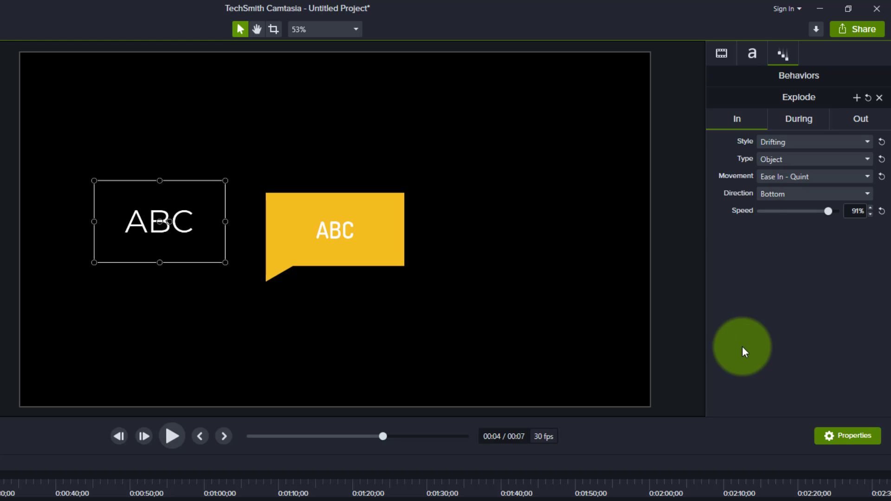
# Give the plain text a Jump style for its During animation and play it back
pyautogui.click(820, 122)
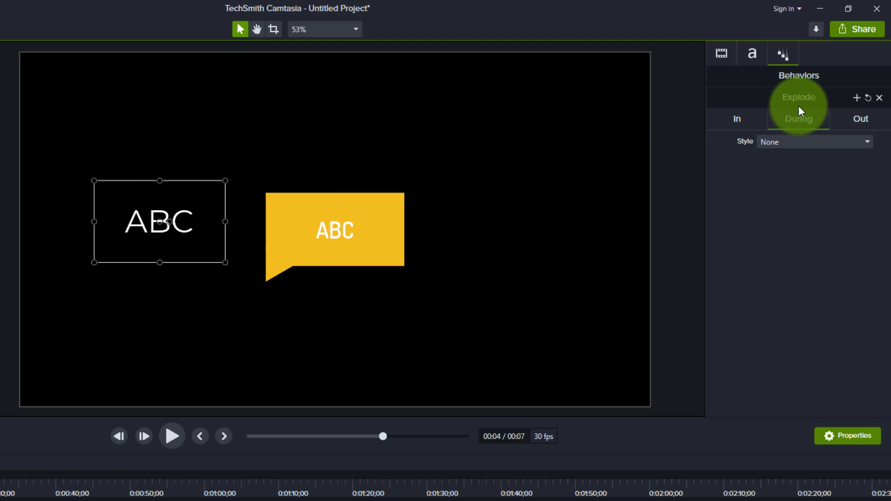
pyautogui.click(794, 139)
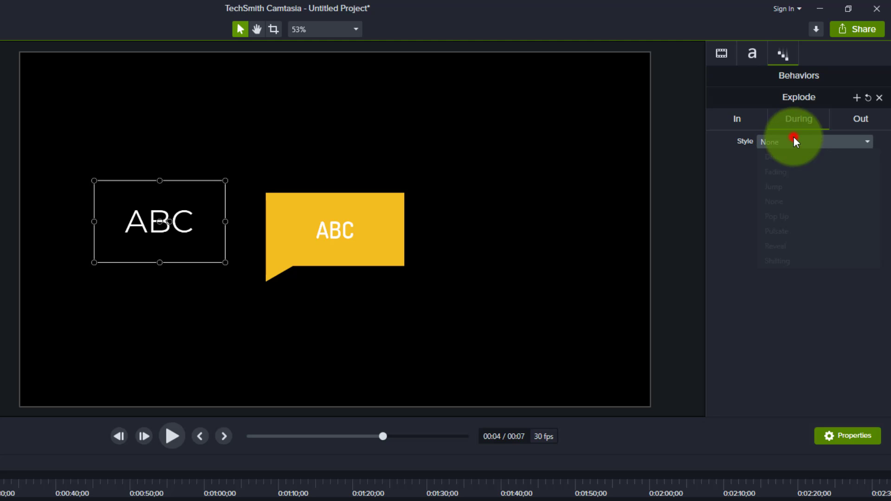
pyautogui.click(790, 188)
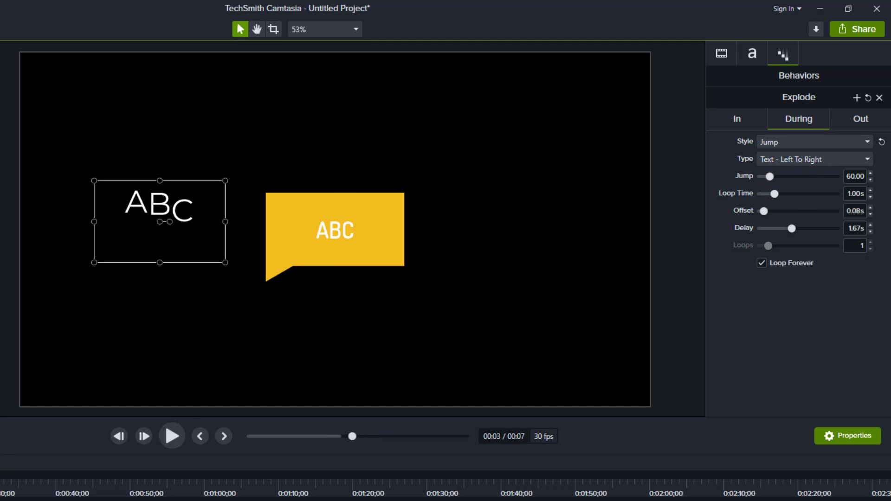
pyautogui.click(164, 443)
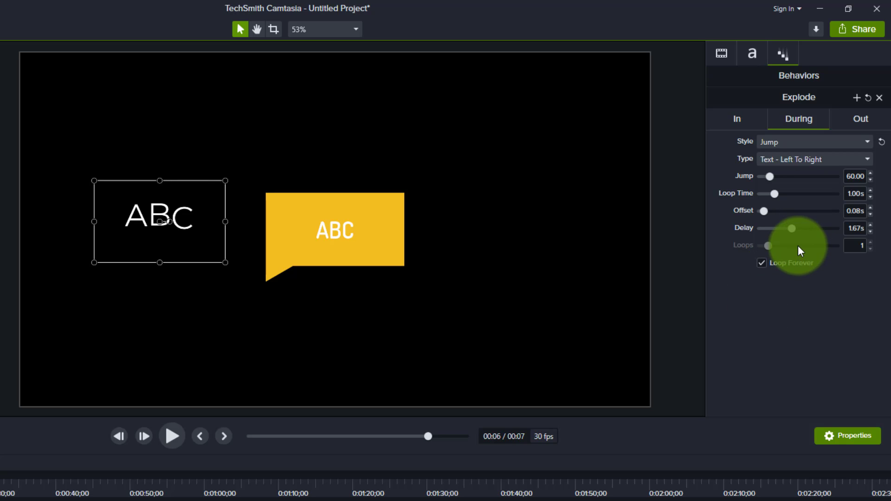
# Try the Object type for the plain text's Jump animation and preview it
pyautogui.click(779, 160)
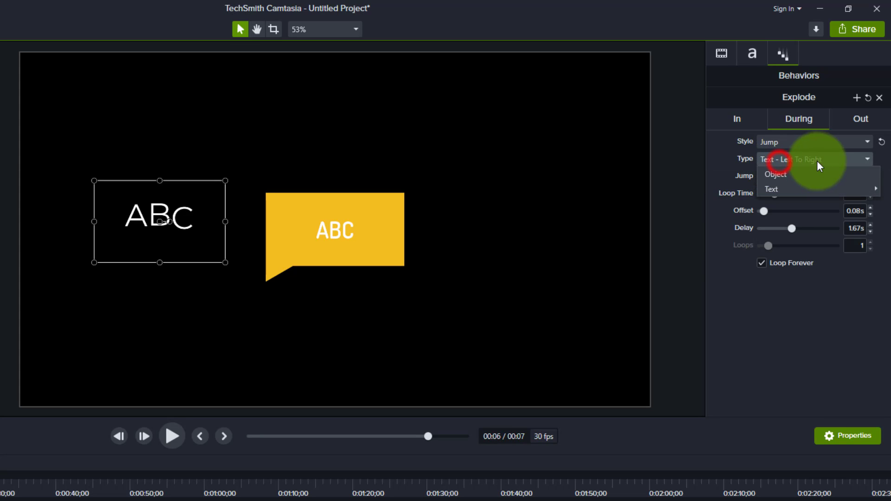
pyautogui.click(794, 178)
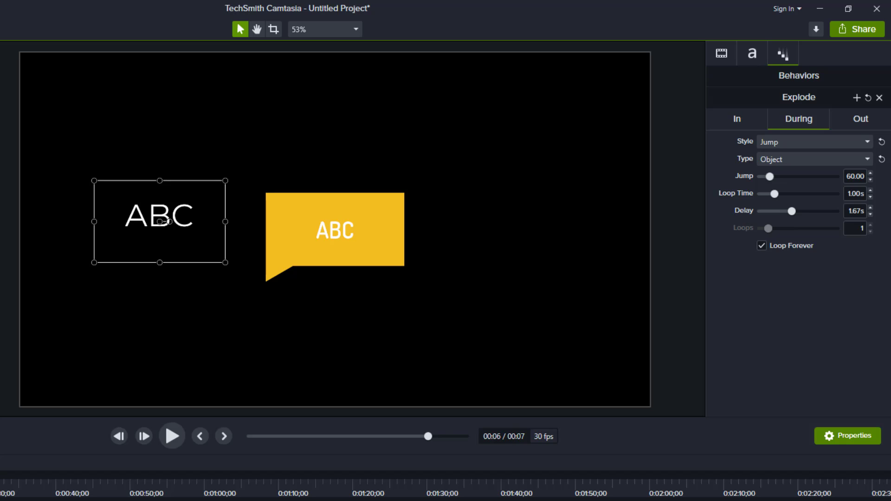
pyautogui.moveTo(428, 436); pyautogui.dragTo(339, 436)
pyautogui.click(174, 440)
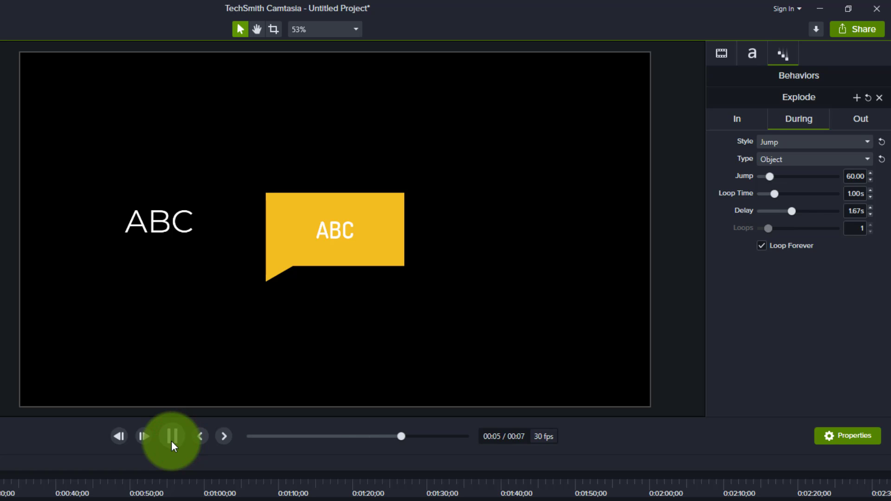
pyautogui.click(171, 441)
# Set the Jump animation's type to Text - Random so the letters jump in random order
pyautogui.click(823, 158)
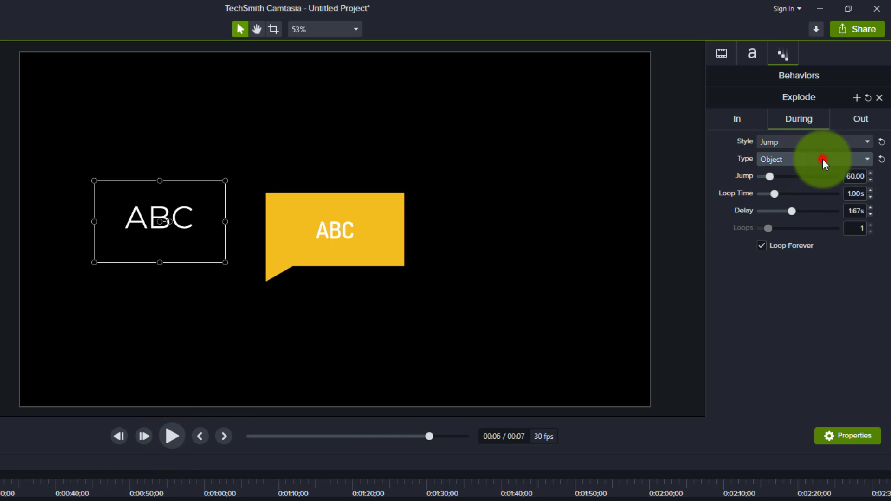
pyautogui.moveTo(789, 189)
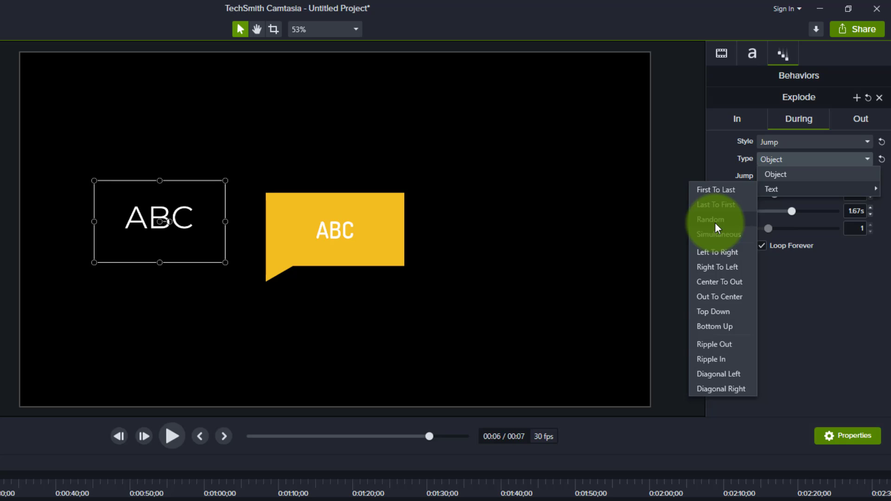
pyautogui.click(714, 220)
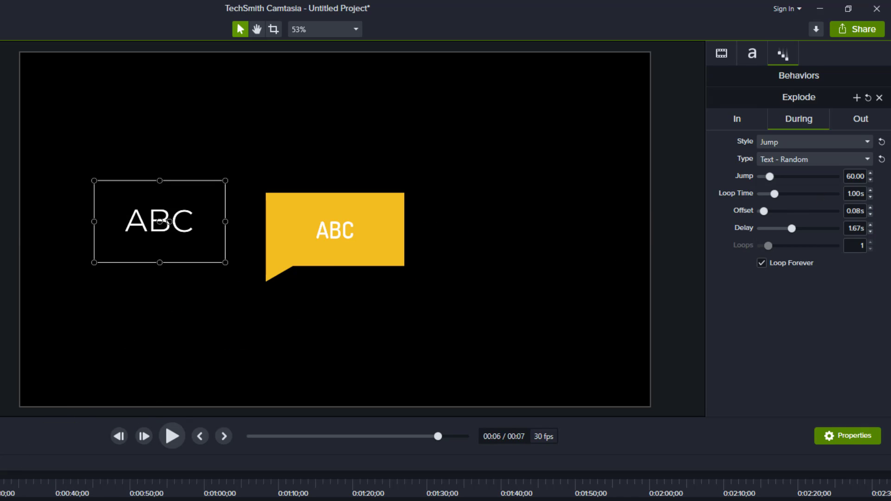
# Set the plain text's Out animation style to Shrink and play back the exit
pyautogui.click(863, 119)
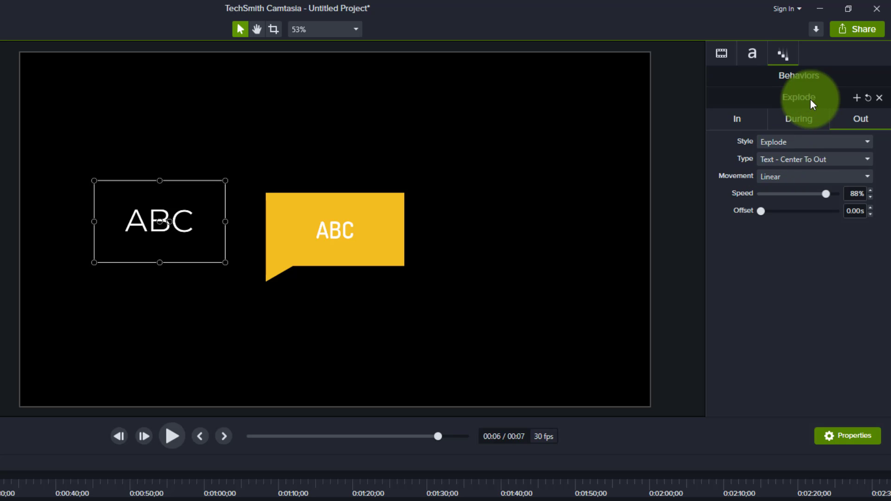
pyautogui.click(802, 144)
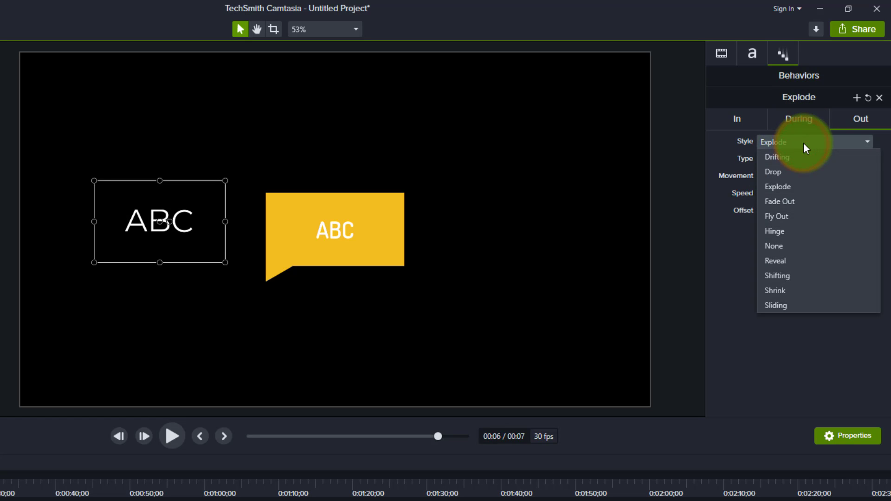
pyautogui.click(792, 291)
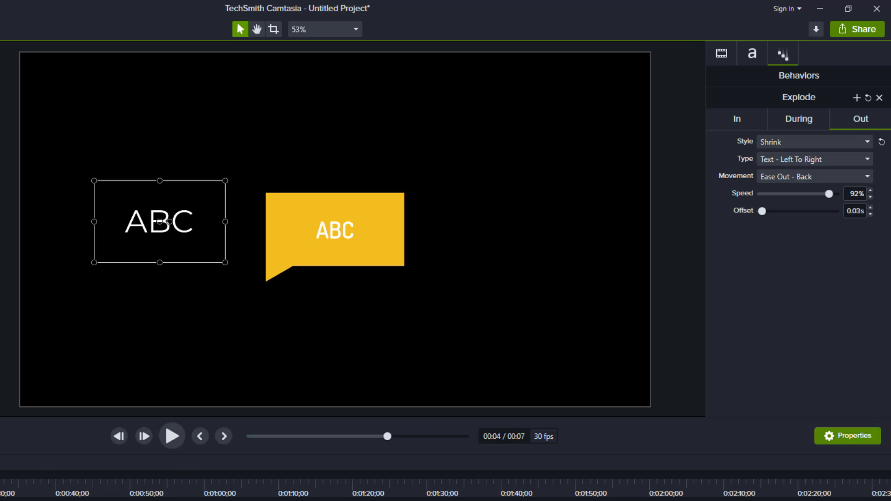
pyautogui.click(168, 443)
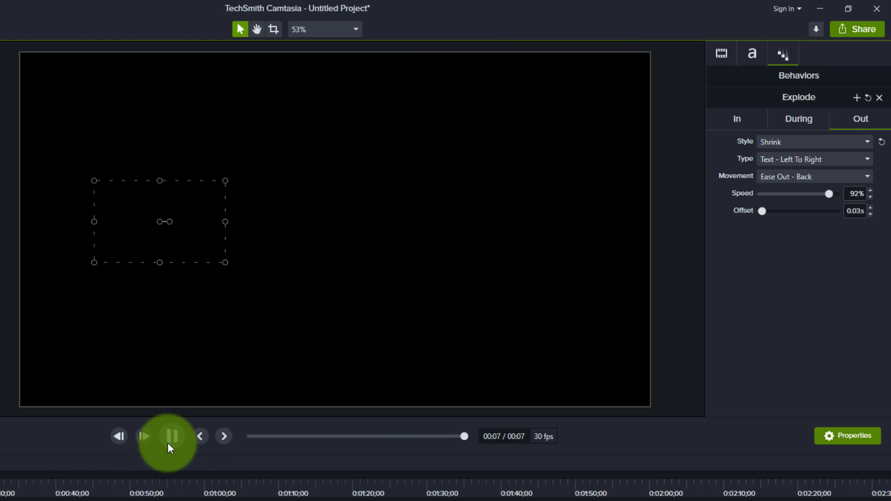
pyautogui.click(168, 443)
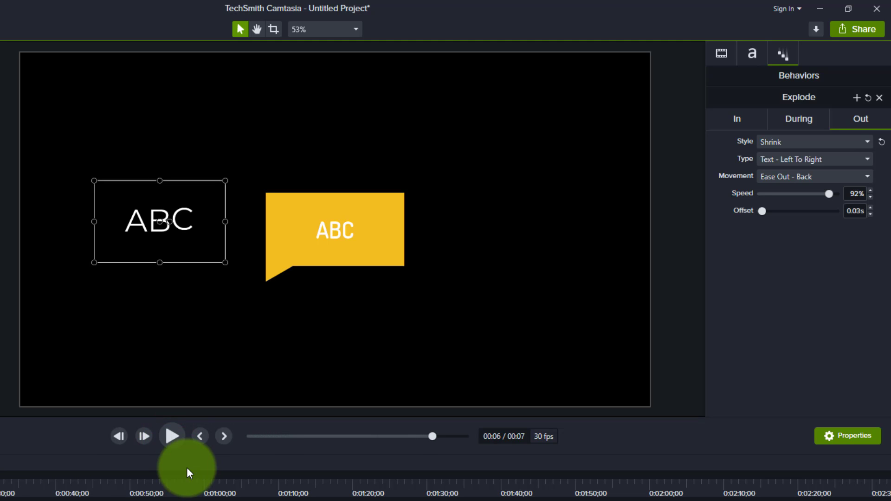
pyautogui.click(172, 436)
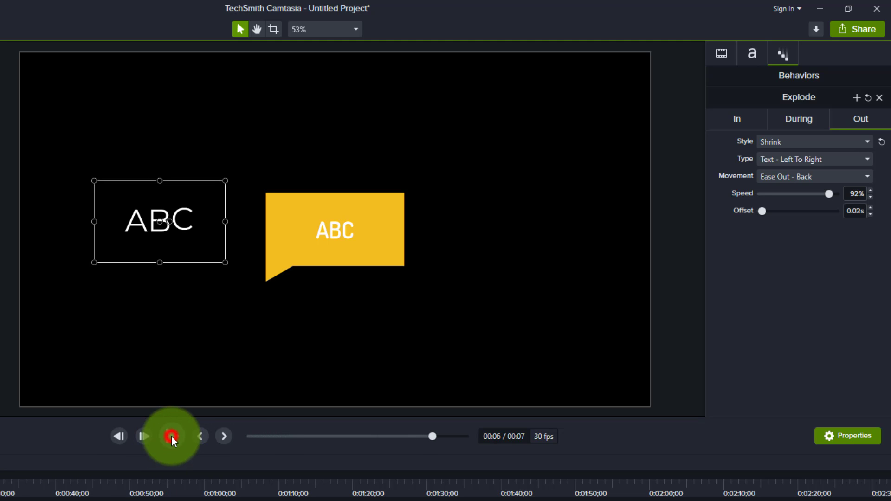
pyautogui.click(174, 435)
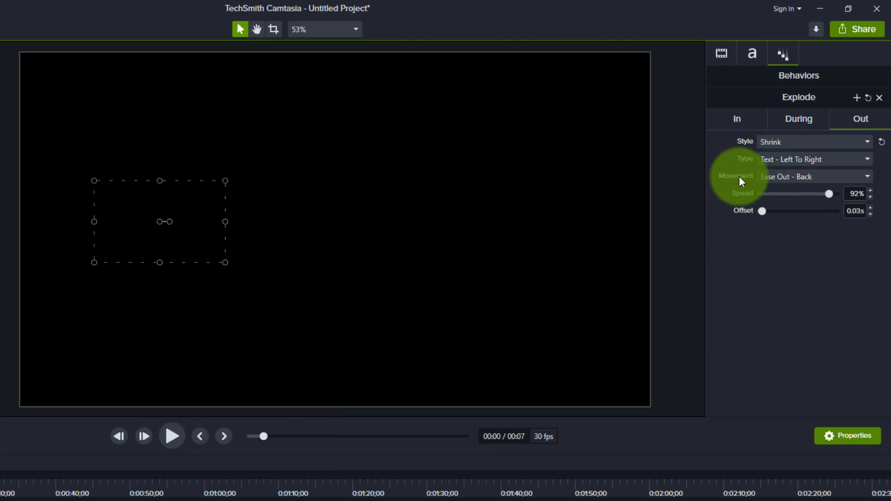
pyautogui.click(813, 163)
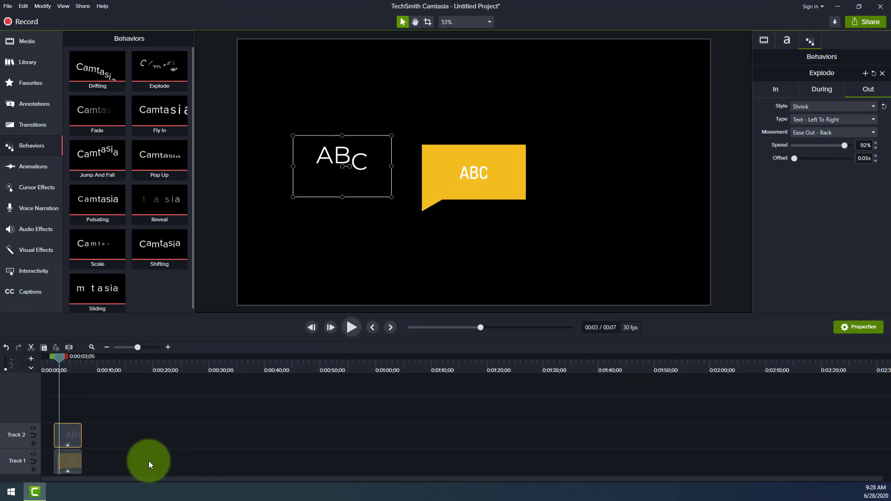
# Add the Fade behavior to the yellow speech-bubble callout in addition to its Explode behavior, and preview the combination
pyautogui.click(155, 447)
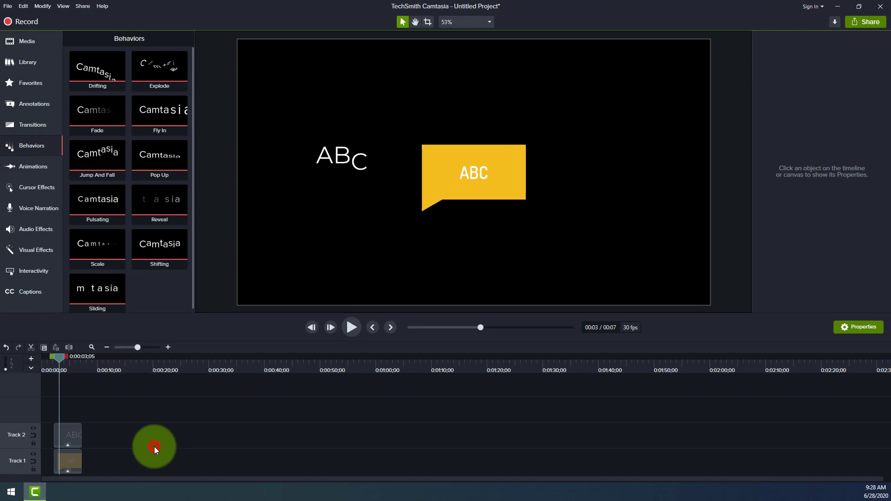
pyautogui.click(492, 180)
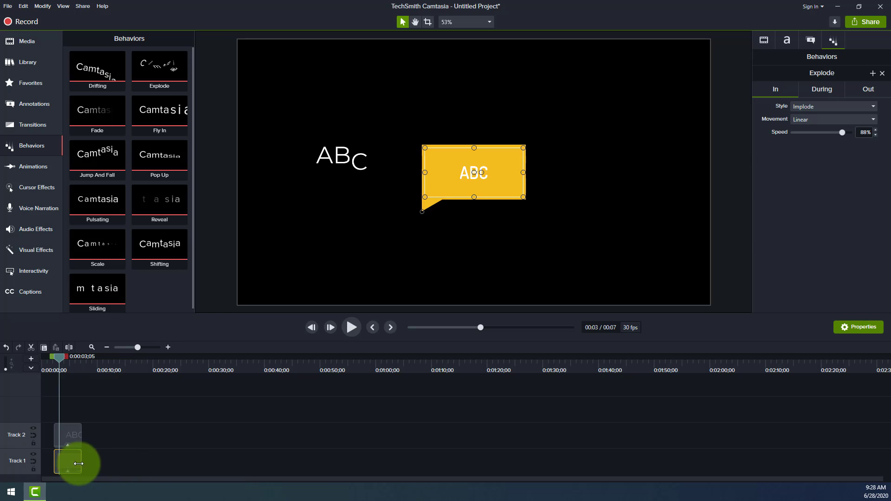
pyautogui.rightClick(108, 114)
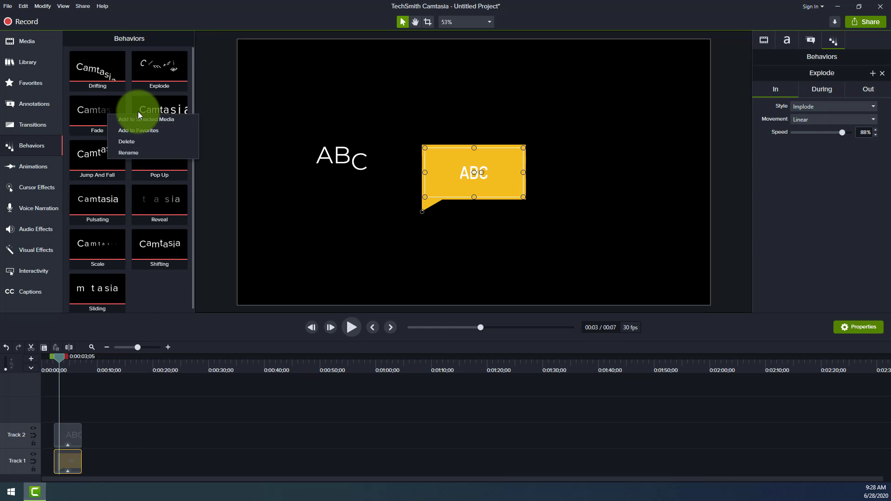
pyautogui.click(169, 122)
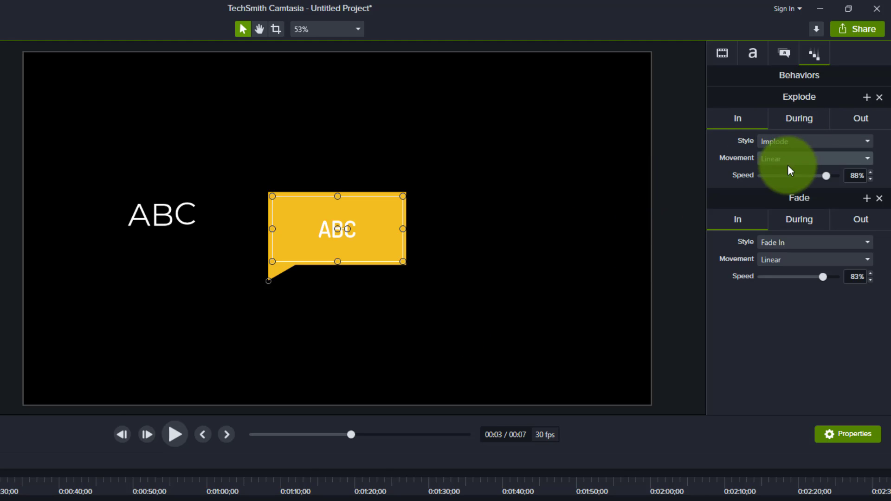
pyautogui.moveTo(351, 435); pyautogui.dragTo(315, 435)
pyautogui.press('space')
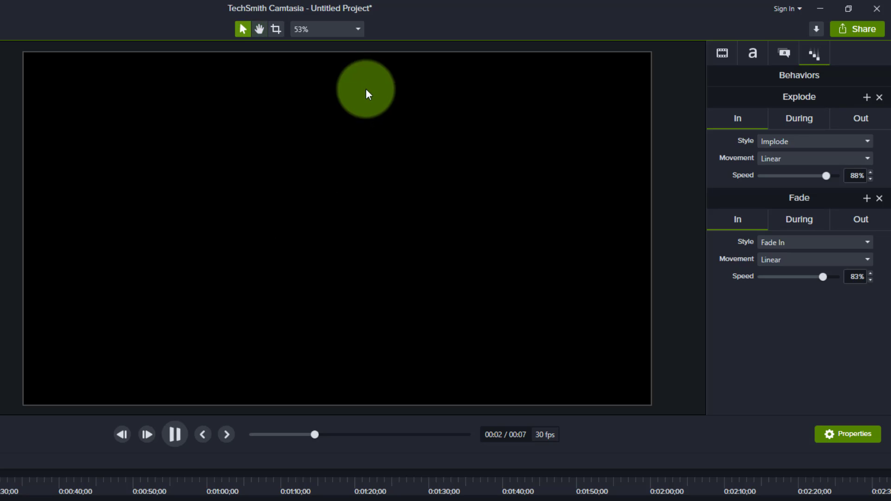
pyautogui.click(327, 218)
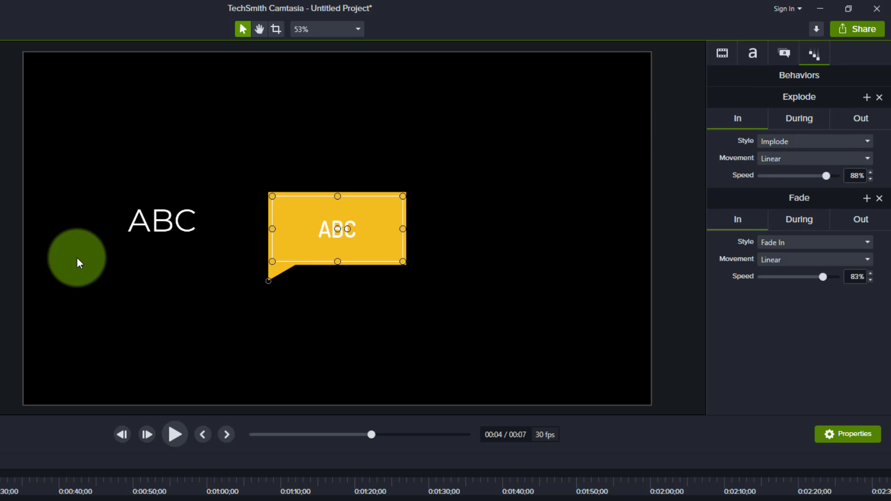
# Save the plain text's customized behavior as a preset named Explode-2 and mark that preset as a favorite
pyautogui.click(144, 221)
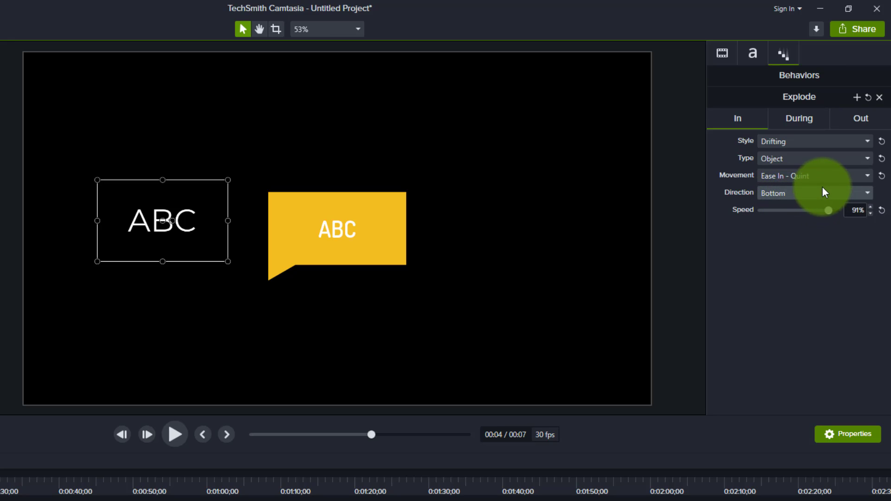
pyautogui.click(856, 96)
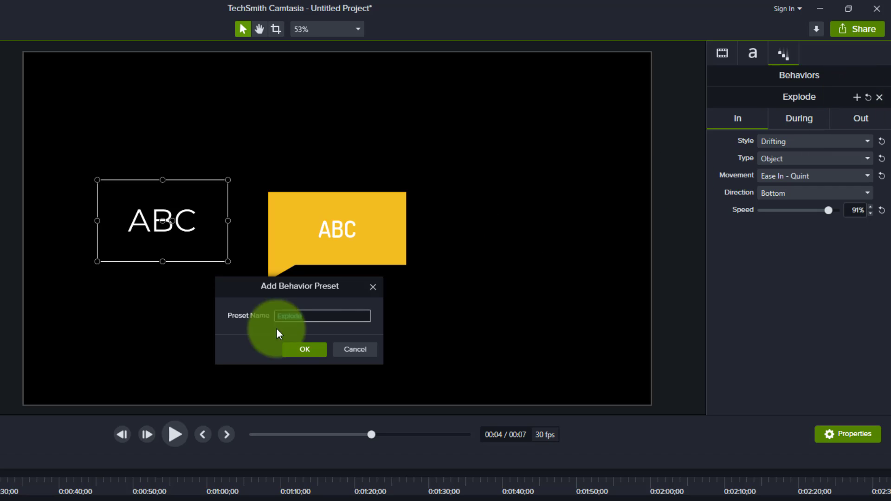
pyautogui.click(322, 311)
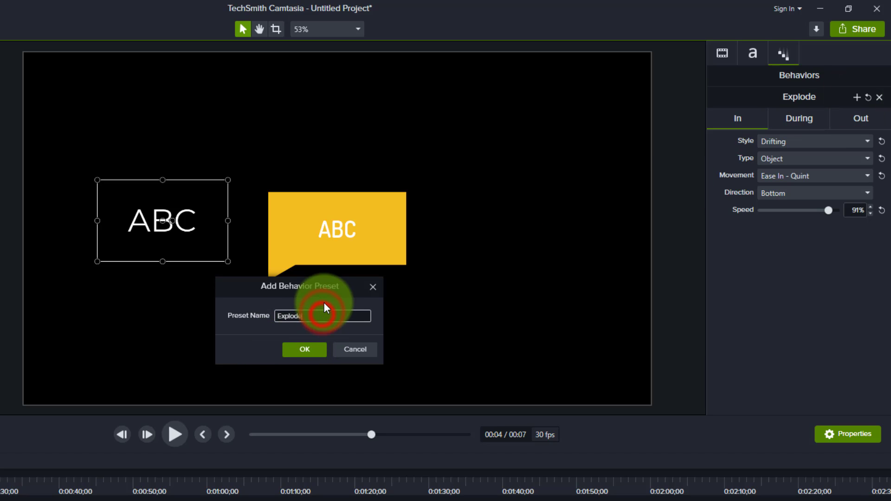
pyautogui.write('-2')
pyautogui.press('Return')
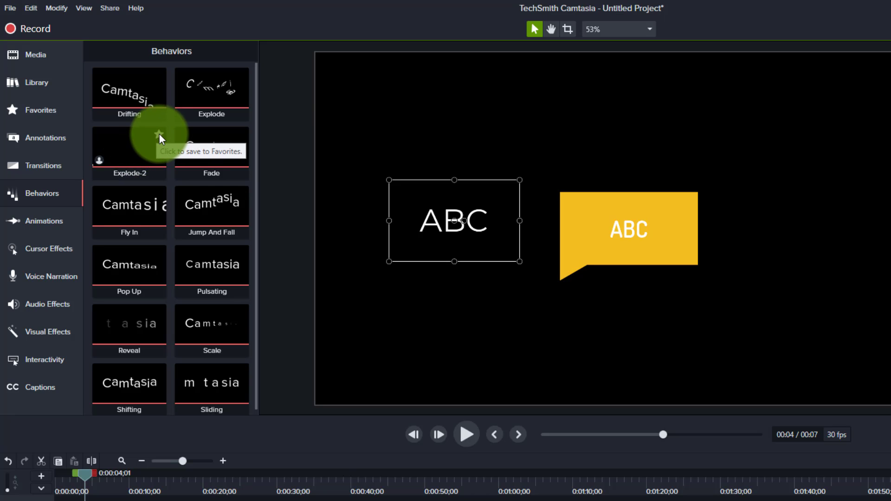
pyautogui.click(159, 135)
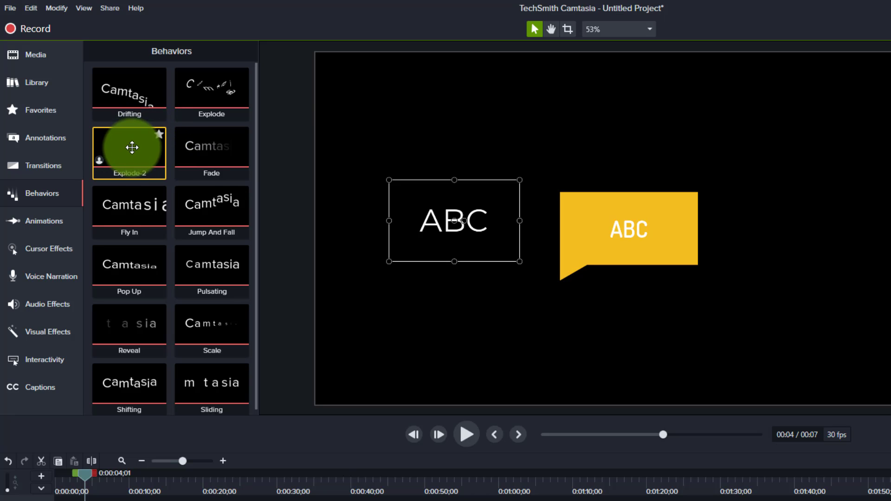